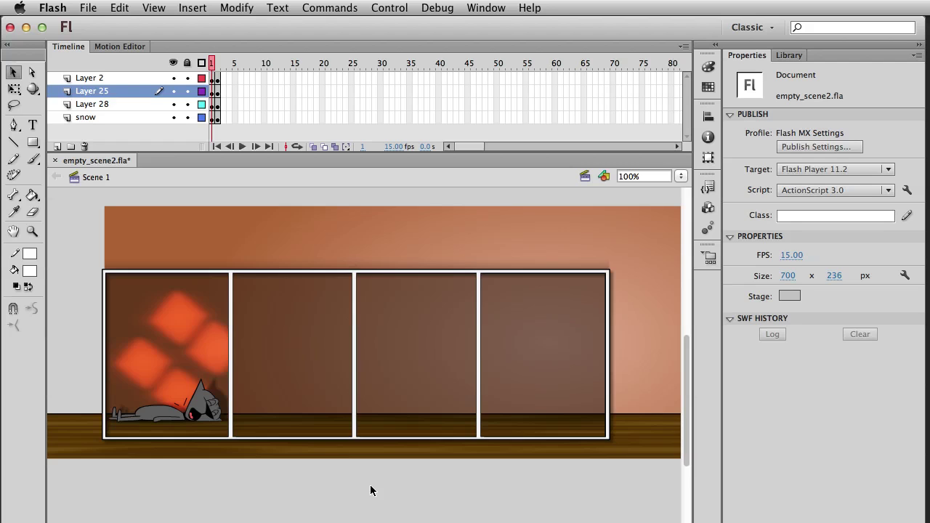
# Save the scene file and inspect the lying cat's outlines at up to 2000% magnification
pyautogui.press('super+s')
pyautogui.click(32, 231)
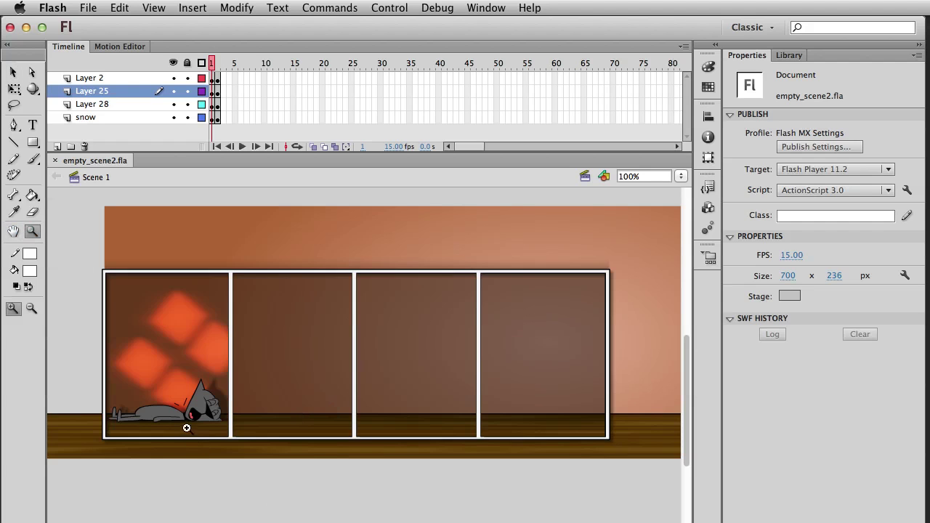
pyautogui.click(177, 417)
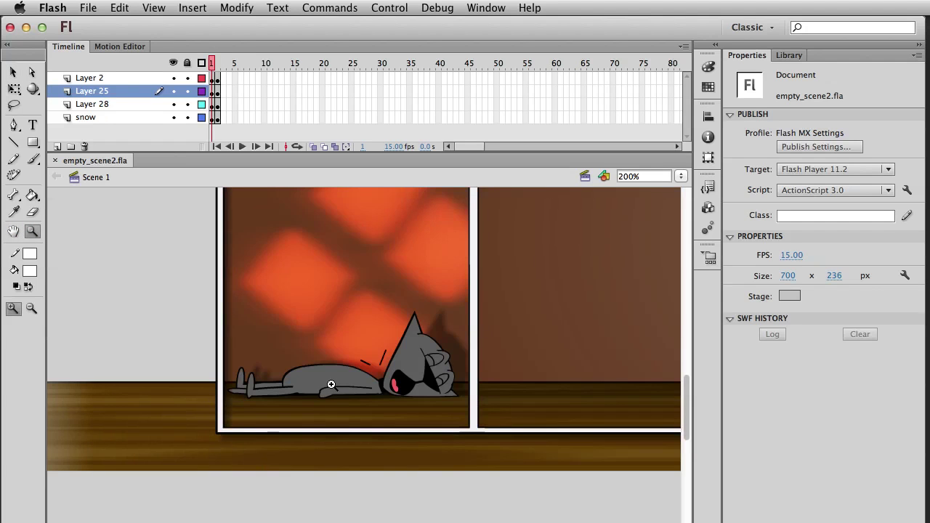
pyautogui.click(353, 385)
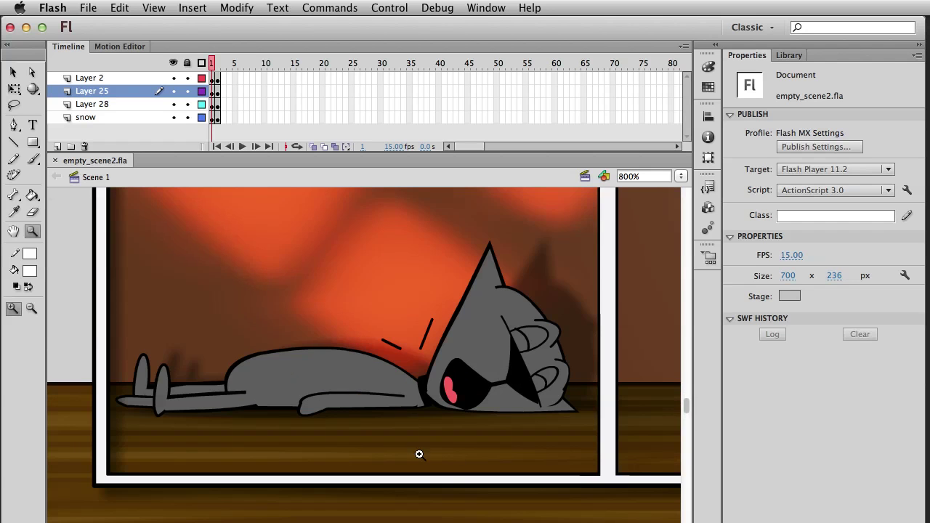
pyautogui.click(339, 357)
pyautogui.click(327, 355)
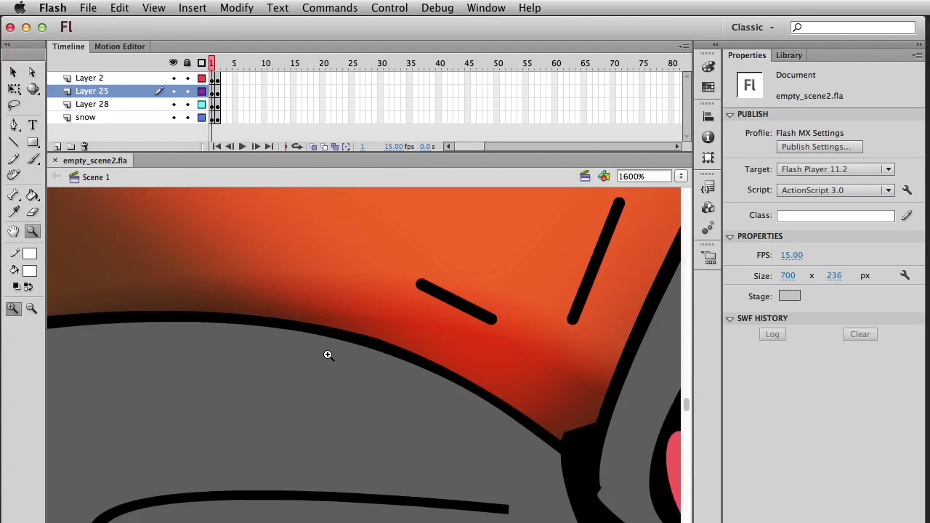
pyautogui.click(370, 480)
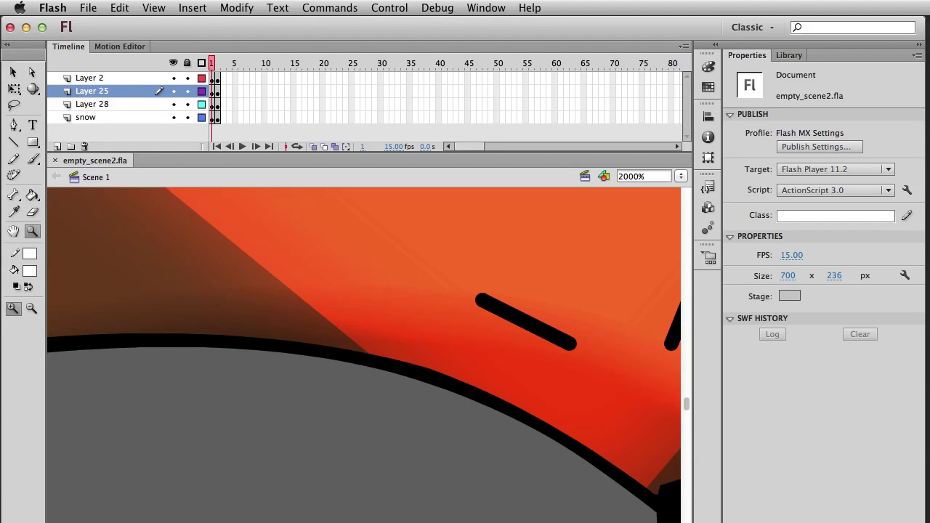
# Return the stage to 100% magnification and bring all four comic panels into view
pyautogui.keyDown('alt'); pyautogui.click(314, 373); pyautogui.keyUp('alt')
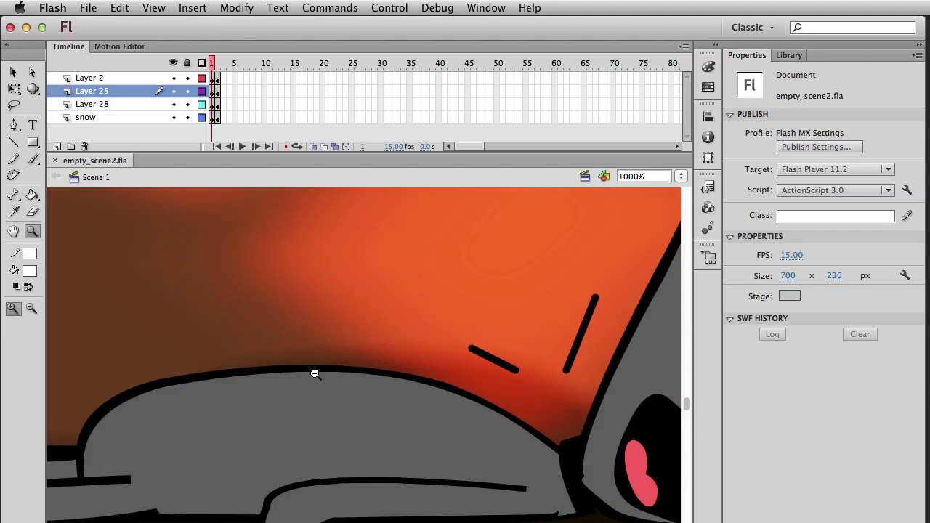
pyautogui.keyDown('alt'); pyautogui.click(388, 428); pyautogui.keyUp('alt')
pyautogui.keyDown('alt'); pyautogui.click(373, 379); pyautogui.keyUp('alt')
pyautogui.keyDown('alt'); pyautogui.click(428, 423); pyautogui.keyUp('alt')
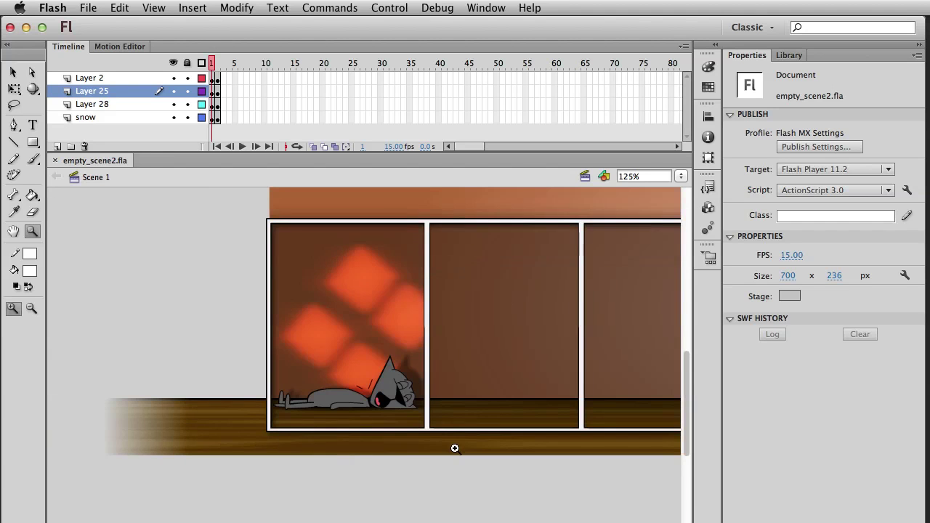
pyautogui.write('100')
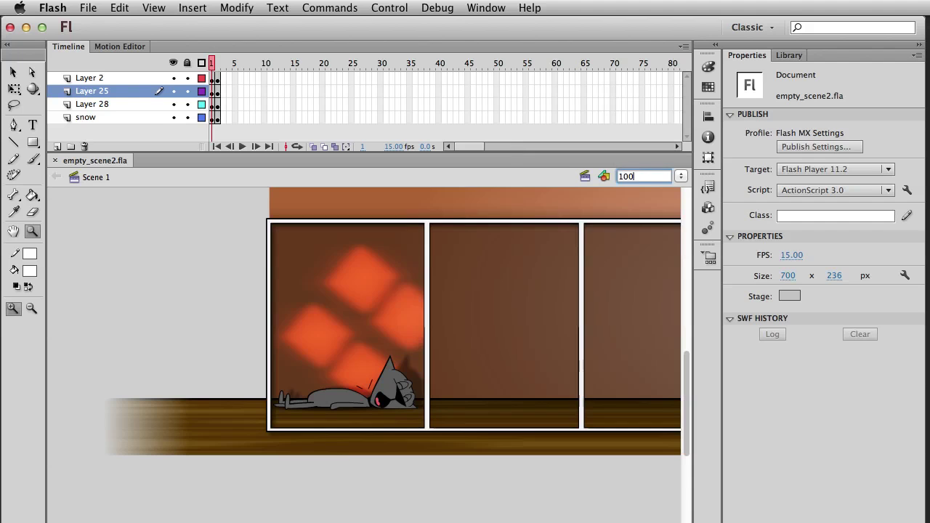
pyautogui.press('Return')
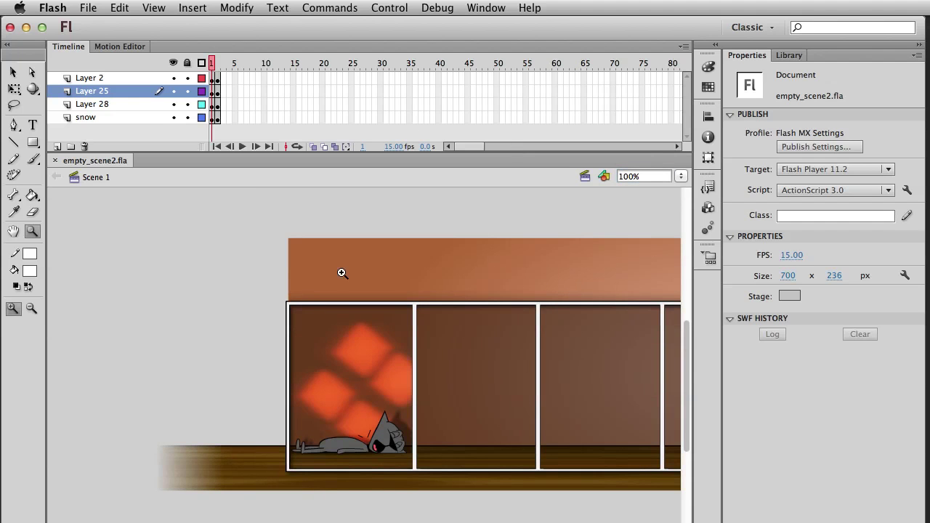
pyautogui.click(13, 72)
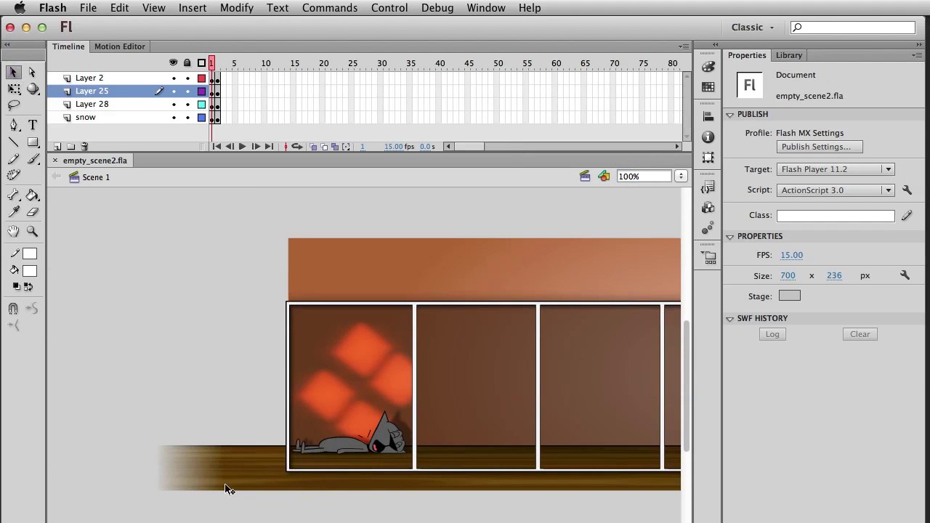
pyautogui.moveTo(465, 401); pyautogui.dragTo(307, 395)
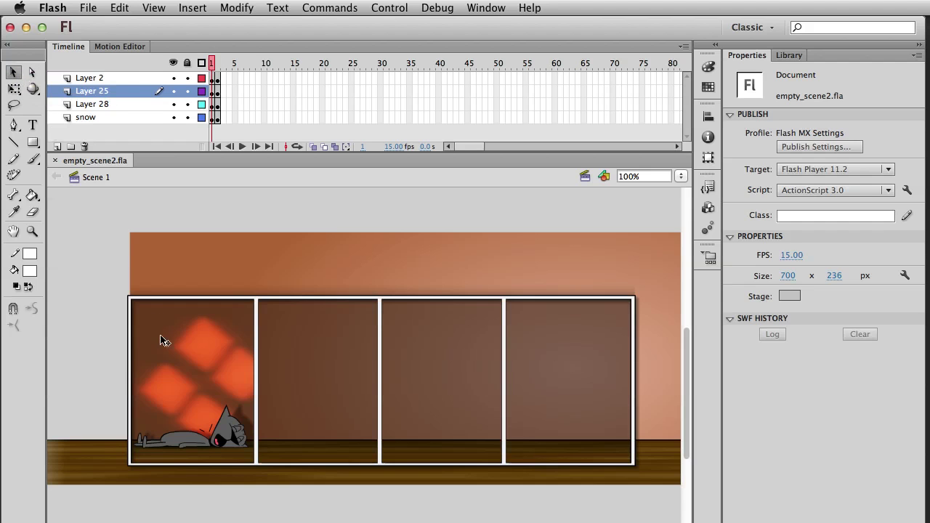
# Open the first panel's movie clip for editing in place and enlarge the lying cat
pyautogui.doubleClick(178, 445)
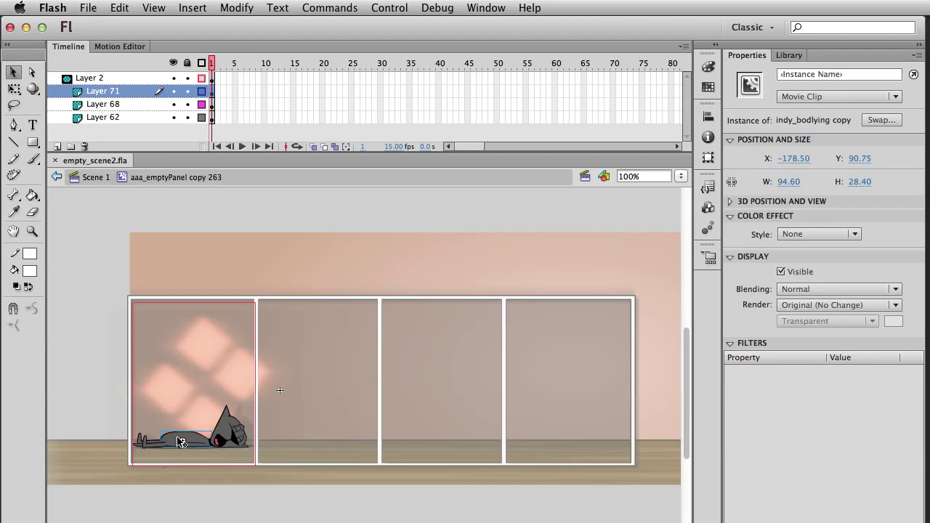
pyautogui.click(32, 233)
pyautogui.moveTo(109, 365); pyautogui.dragTo(322, 485)
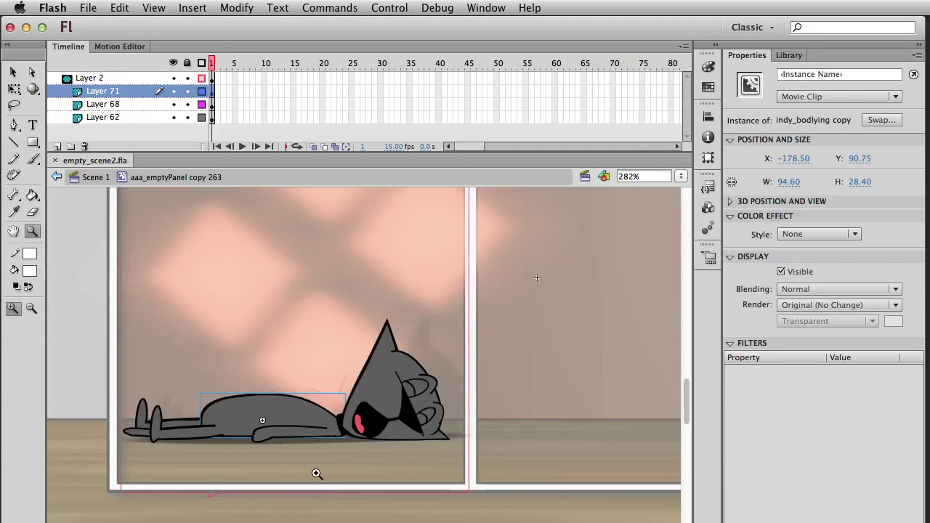
# Open the cat's body symbol and examine its fill and outline shape with the Subselection tool
pyautogui.press('v')
pyautogui.doubleClick(262, 404)
pyautogui.click(261, 404)
pyautogui.click(90, 196)
pyautogui.click(32, 72)
pyautogui.moveTo(165, 325); pyautogui.dragTo(385, 464)
pyautogui.click(231, 375)
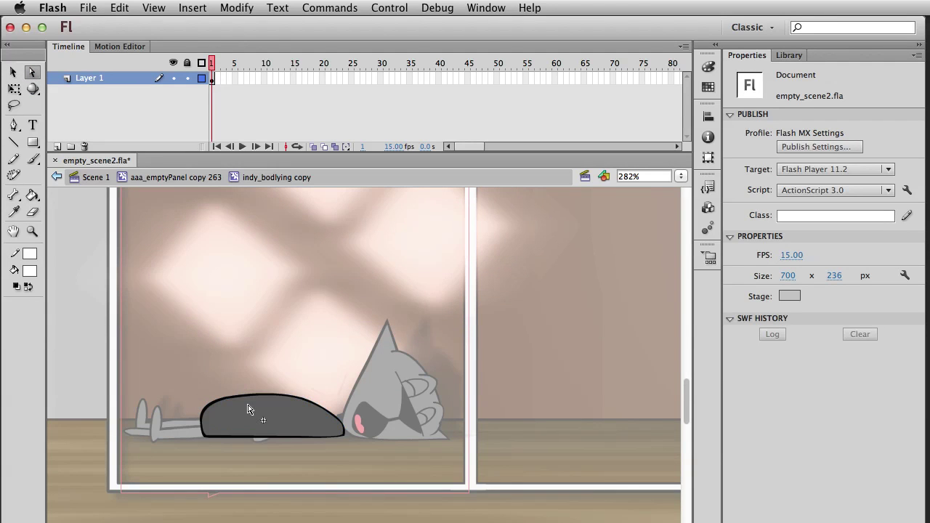
pyautogui.click(237, 422)
pyautogui.click(11, 73)
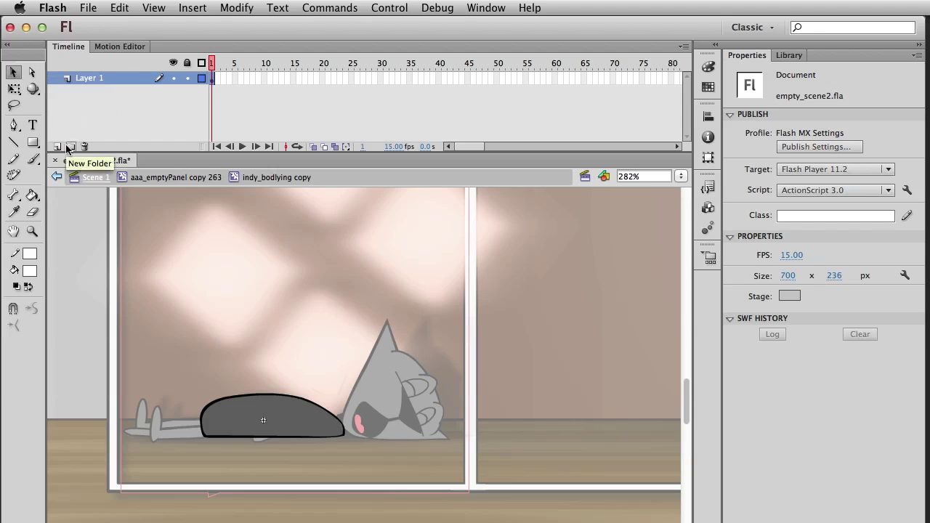
# Go back to Scene 1 and show the whole four-panel strip at 100% magnification
pyautogui.click(88, 179)
pyautogui.click(33, 231)
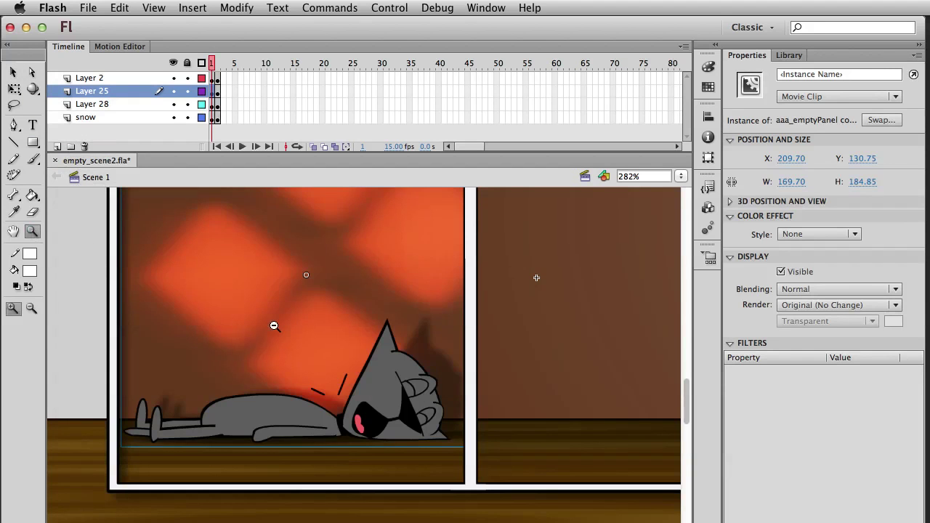
pyautogui.keyDown('alt'); pyautogui.click(275, 326); pyautogui.keyUp('alt')
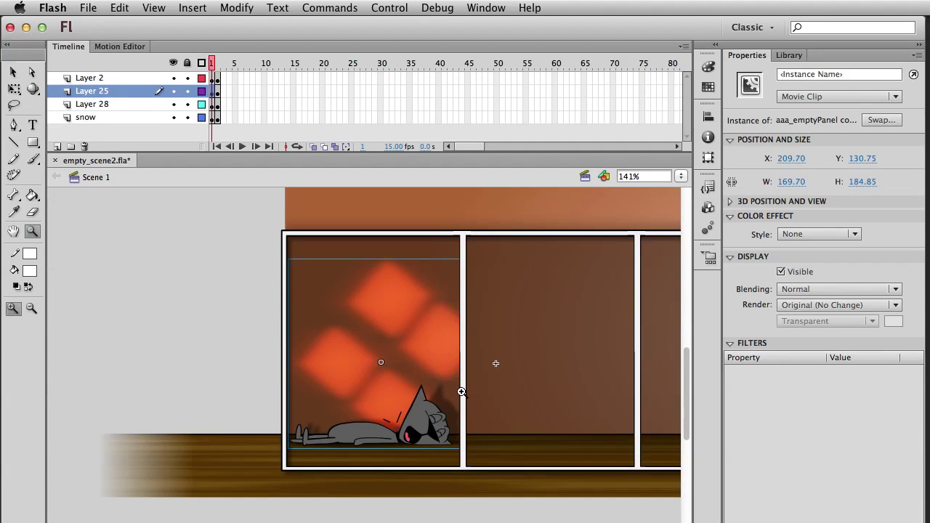
pyautogui.press('super+1')
pyautogui.click(14, 73)
pyautogui.click(250, 305)
pyautogui.hscroll(5, 182, 326)
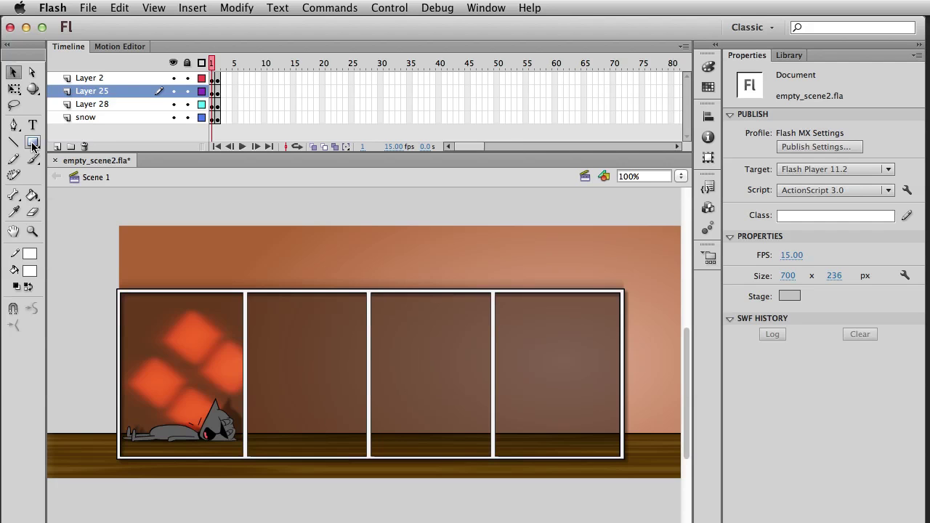
# View the book cover image cover.600x600-75.jpg in Preview and close it
pyautogui.moveTo(929, 79); pyautogui.dragTo(706, 27)
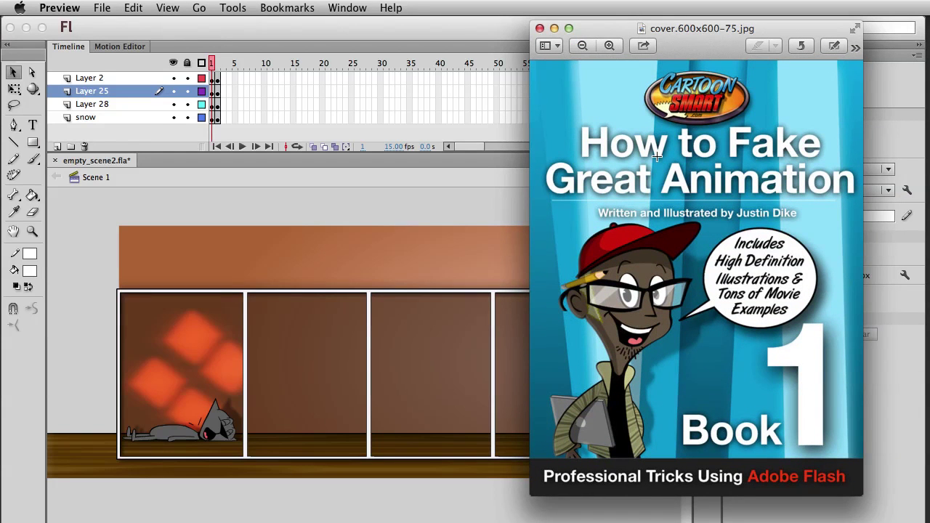
pyautogui.moveTo(695, 48); pyautogui.dragTo(751, 57)
pyautogui.press('super+w')
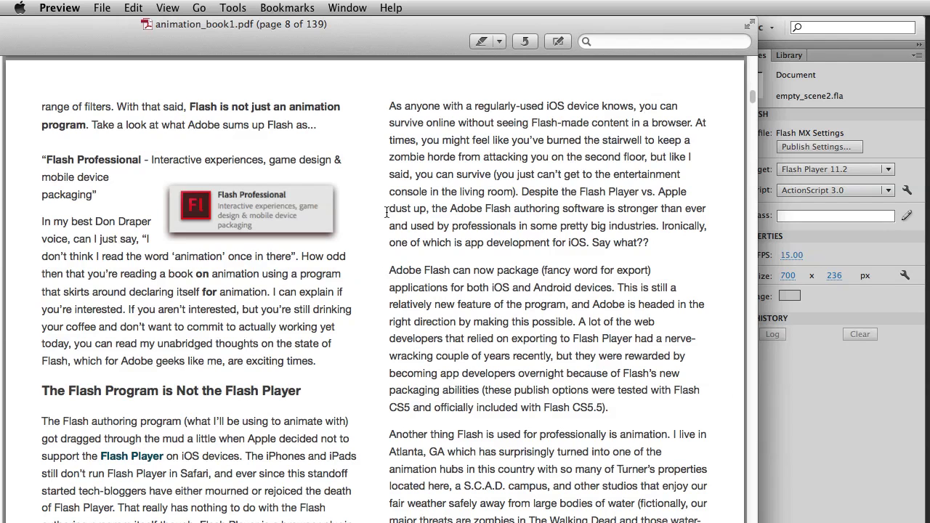
# Read pages 7 and 8 of animation_book1.pdf about the program used, and close the document
pyautogui.press('pageup')
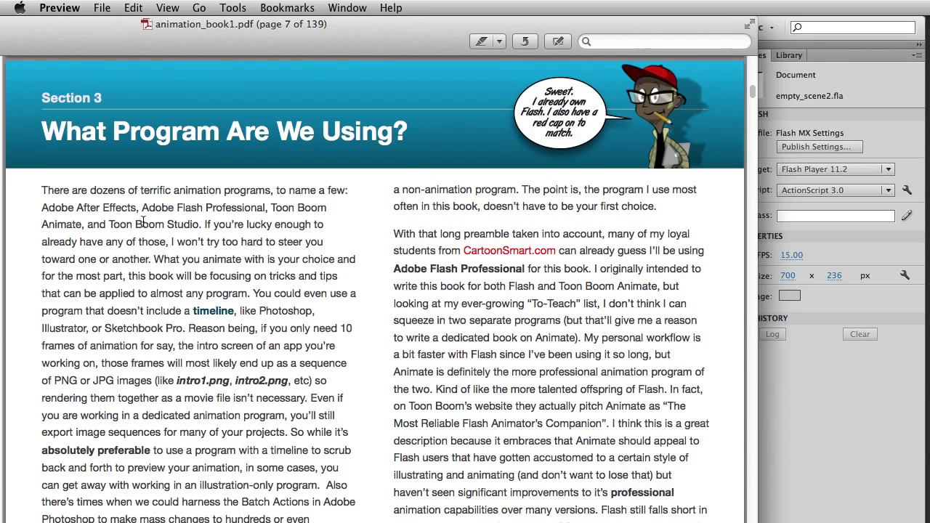
pyautogui.press('pagedown')
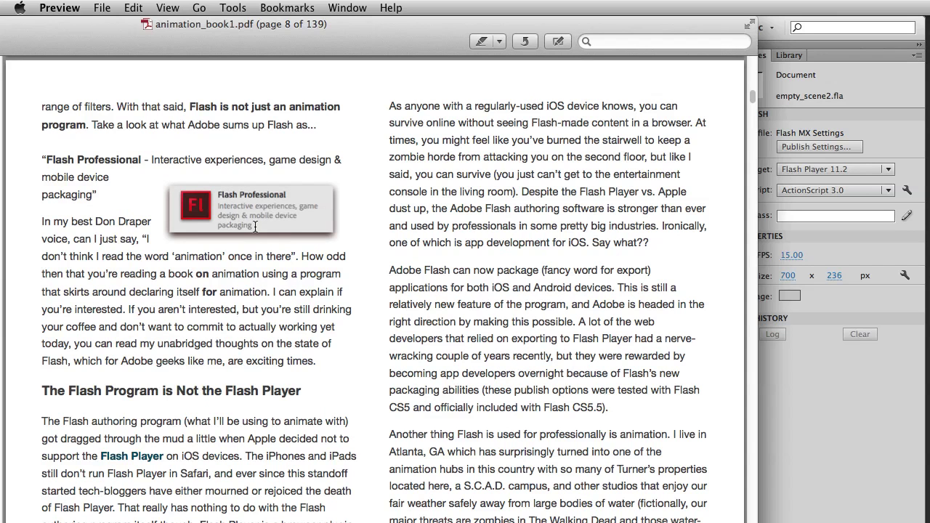
pyautogui.press('super+w')
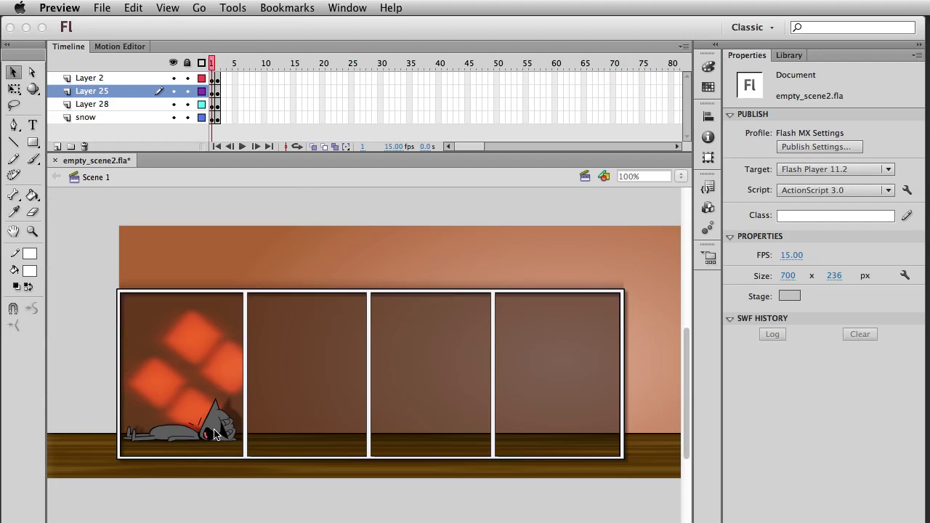
# Switch back to Flash and review the available export options for images, selections and movies
pyautogui.click(109, 7)
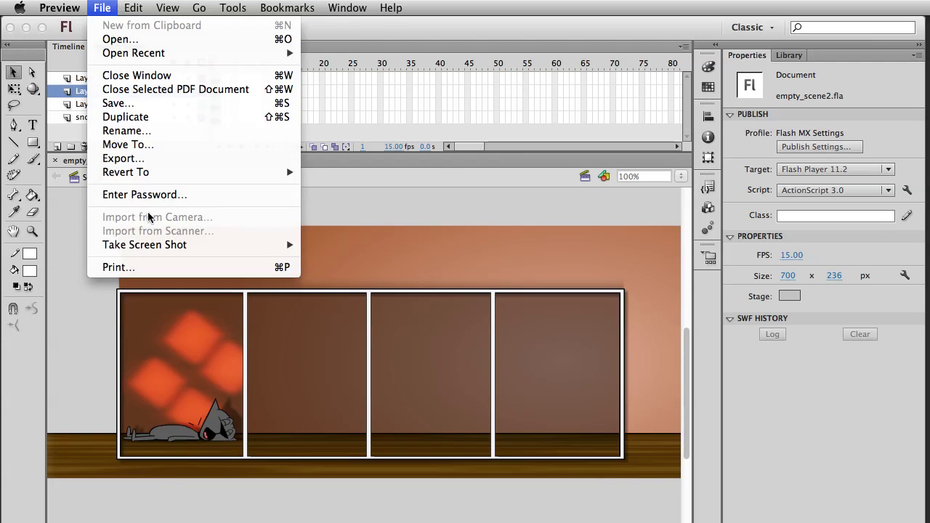
pyautogui.click(305, 167)
pyautogui.click(88, 8)
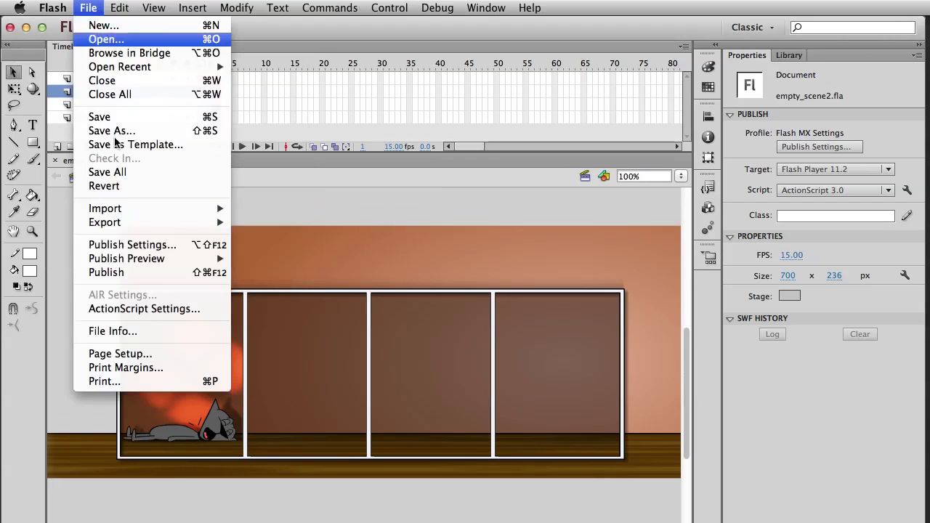
pyautogui.moveTo(129, 222)
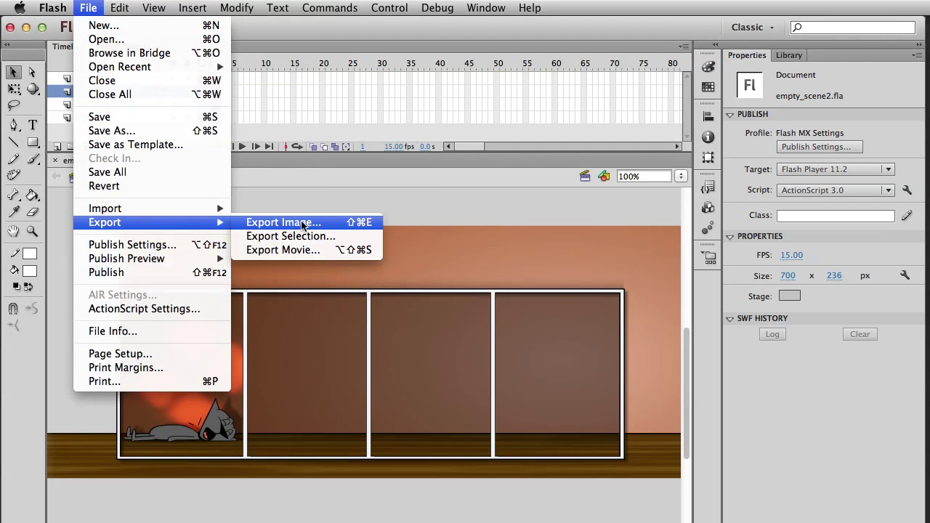
pyautogui.click(488, 208)
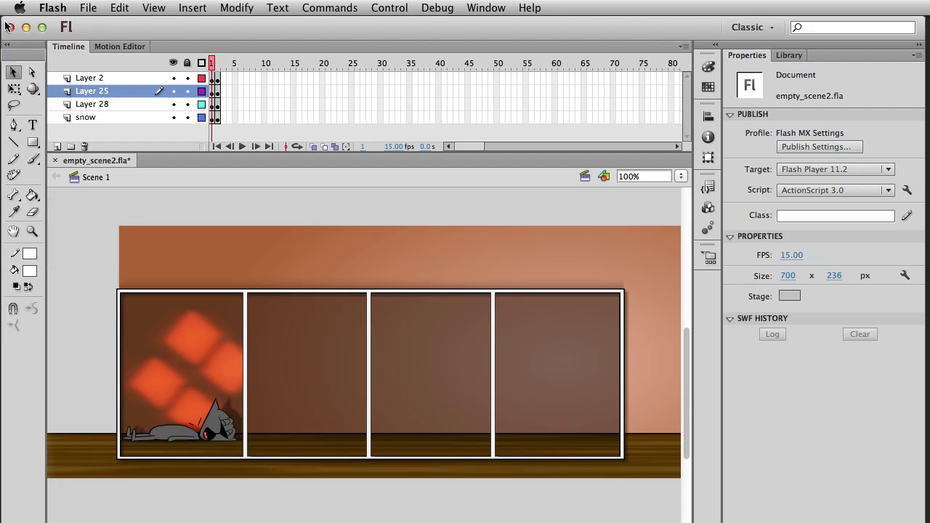
# Go to frame 2 and examine the separated scene parts: room background, action lines and cat panel clip
pyautogui.moveTo(211, 63); pyautogui.dragTo(217, 68)
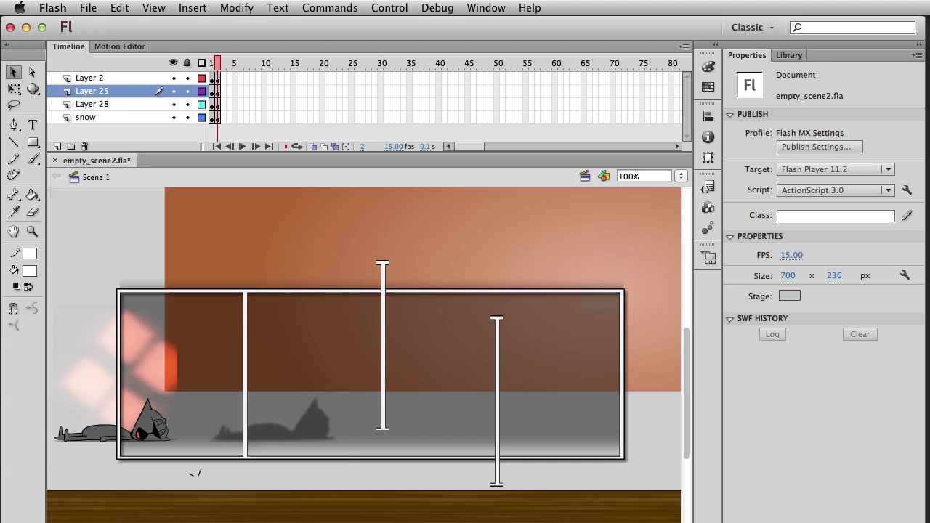
pyautogui.click(289, 205)
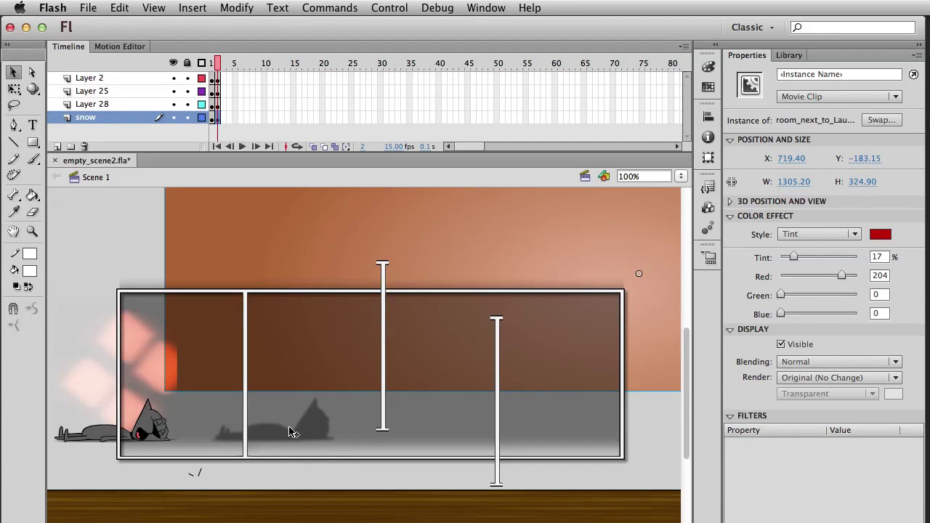
pyautogui.click(199, 472)
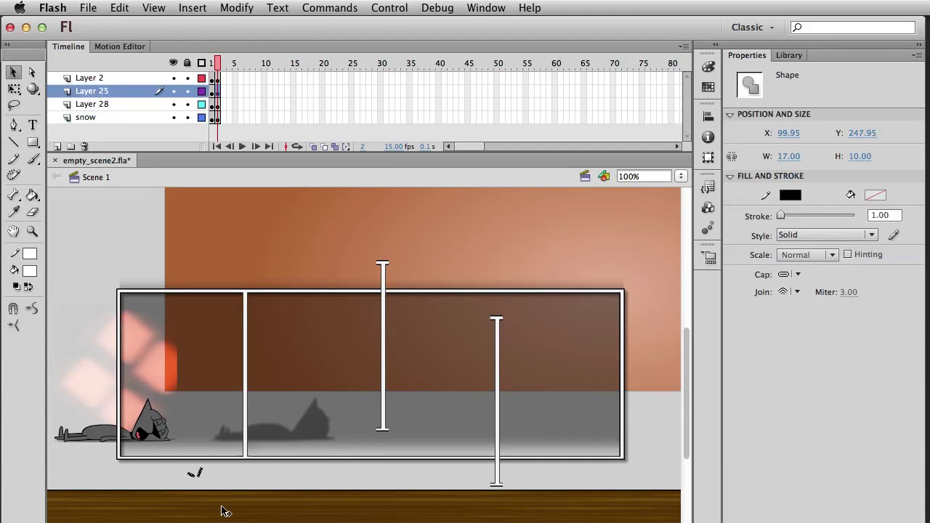
pyautogui.click(89, 437)
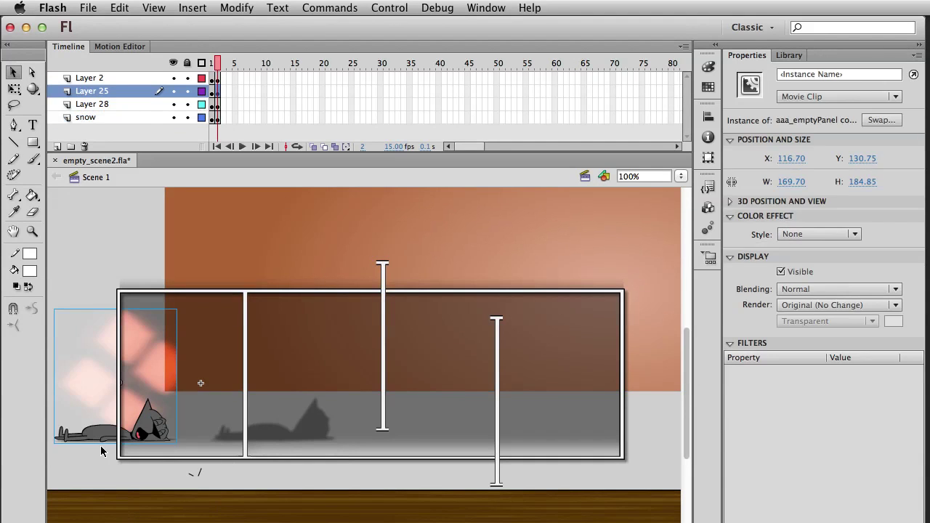
pyautogui.moveTo(96, 433); pyautogui.dragTo(138, 431)
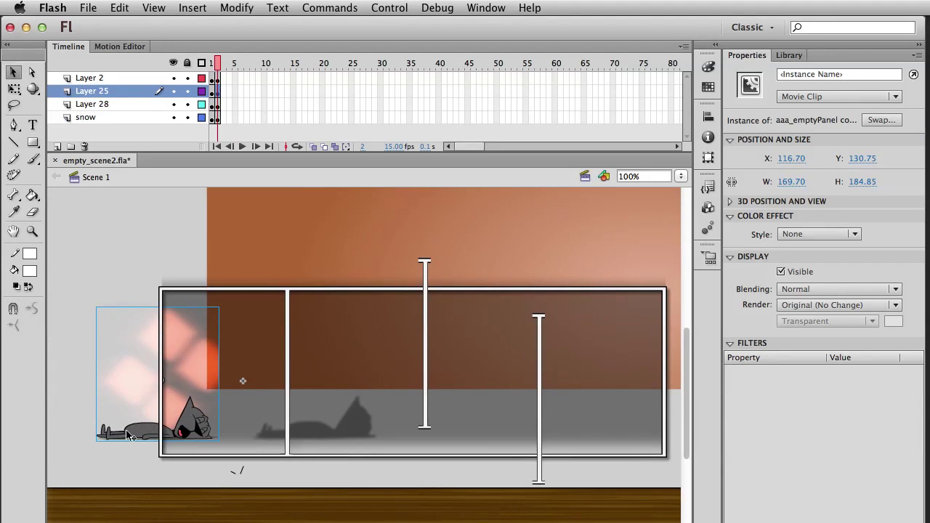
# Open the cat panel's movie clip and examine its masked artwork and the window-light symbol's properties
pyautogui.doubleClick(134, 433)
pyautogui.moveTo(58, 376); pyautogui.dragTo(238, 477)
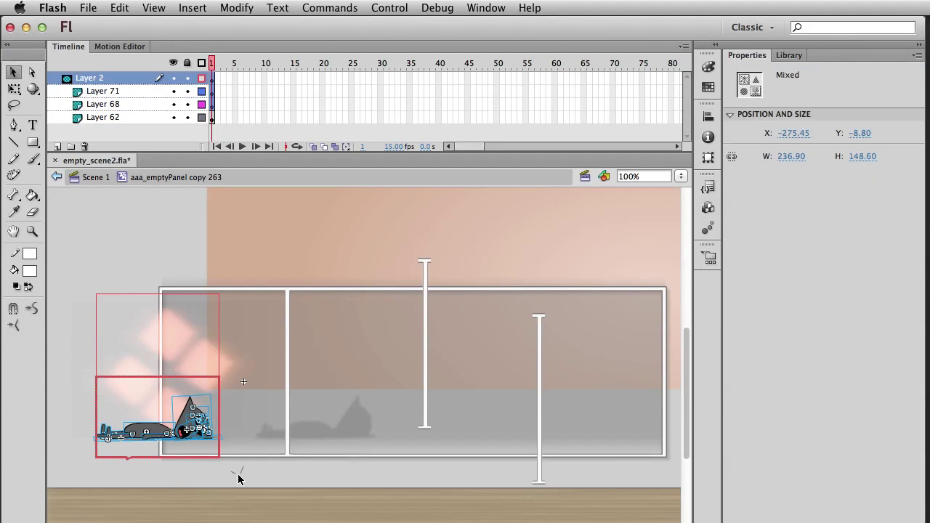
pyautogui.click(183, 482)
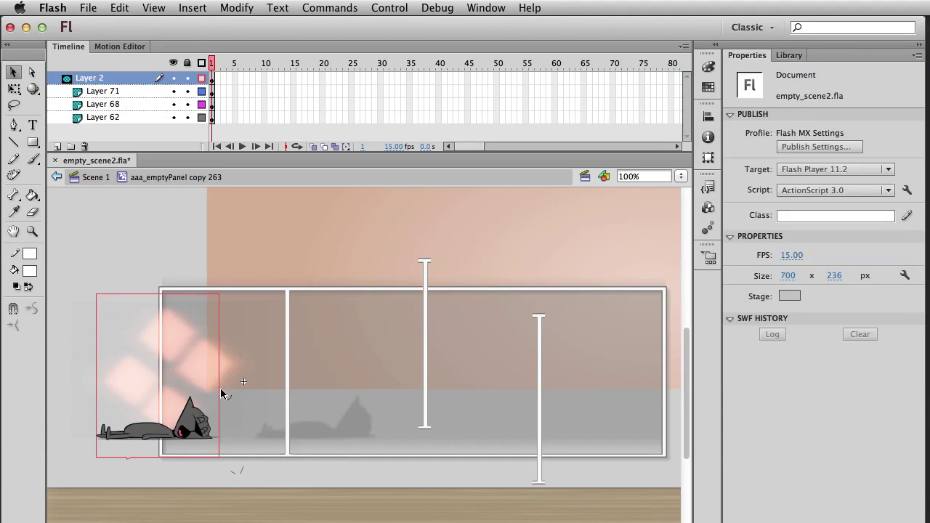
pyautogui.click(189, 347)
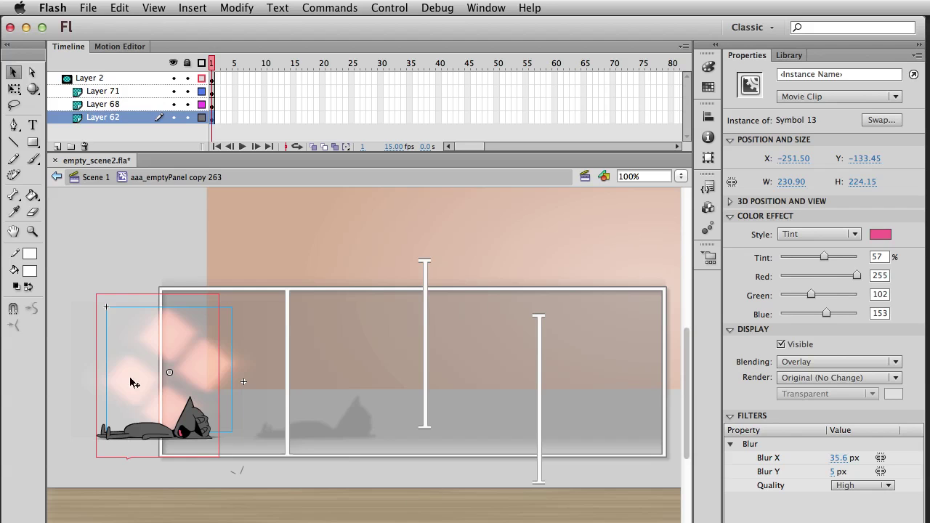
# Return to Scene 1 and scrub between frames 1 and 2 to compare the assembled and separated scene
pyautogui.click(101, 179)
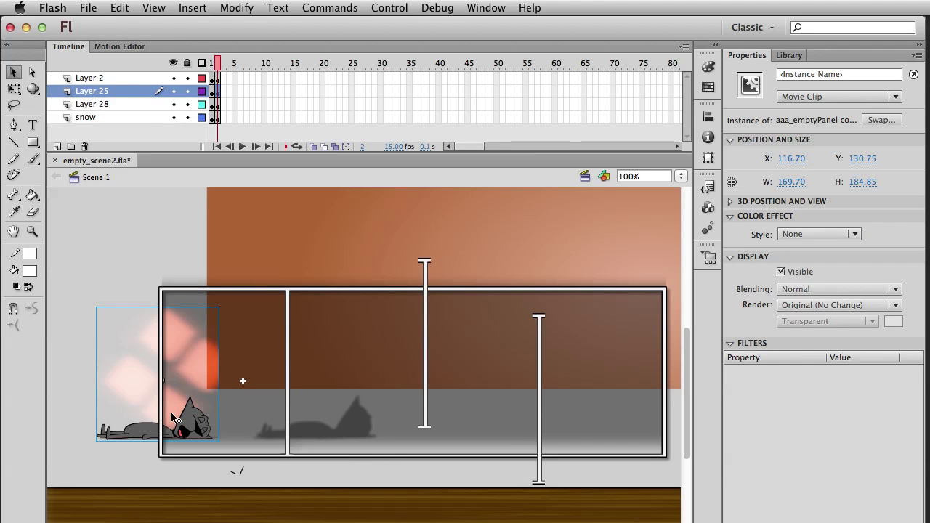
pyautogui.click(205, 63)
pyautogui.moveTo(203, 63); pyautogui.dragTo(217, 63)
# Select the lying cat's parts inside the cat panel's movie clip and examine the document's library symbols before returning to Scene 1
pyautogui.doubleClick(135, 444)
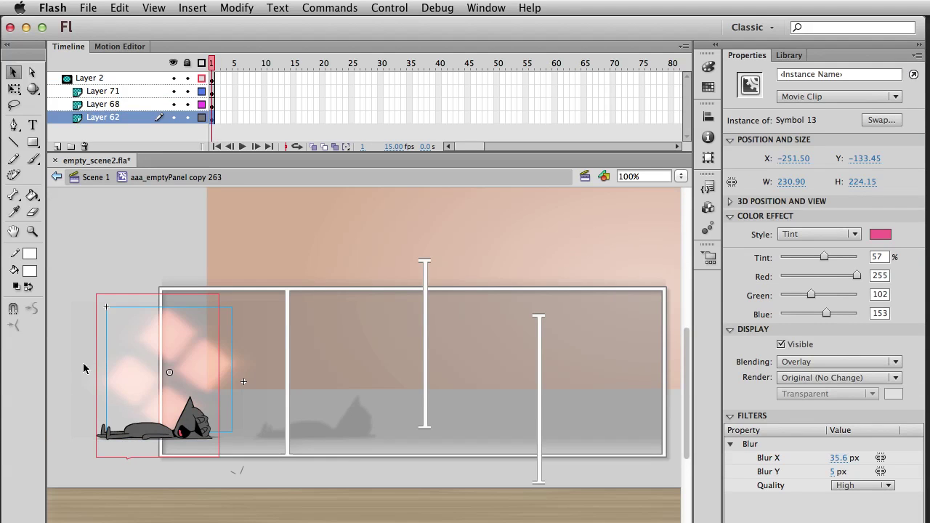
pyautogui.moveTo(74, 373); pyautogui.dragTo(266, 465)
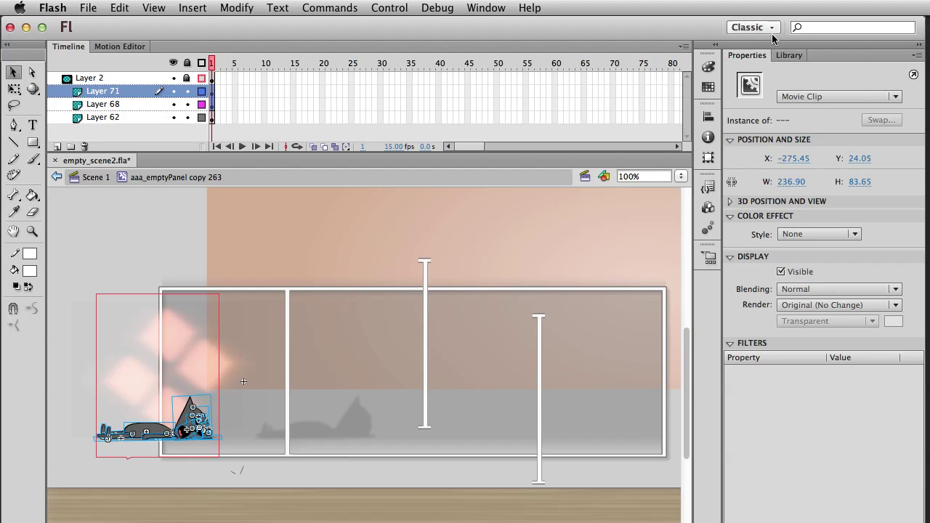
pyautogui.click(791, 56)
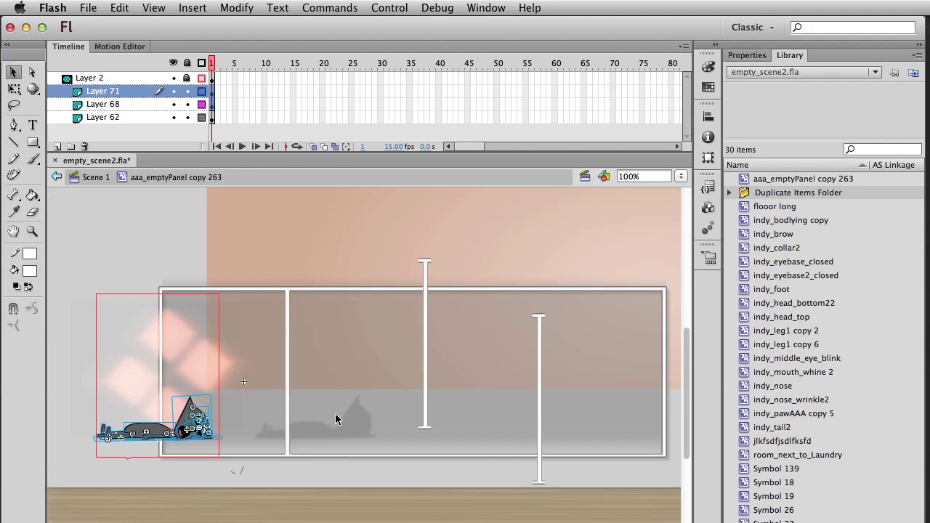
pyautogui.click(97, 177)
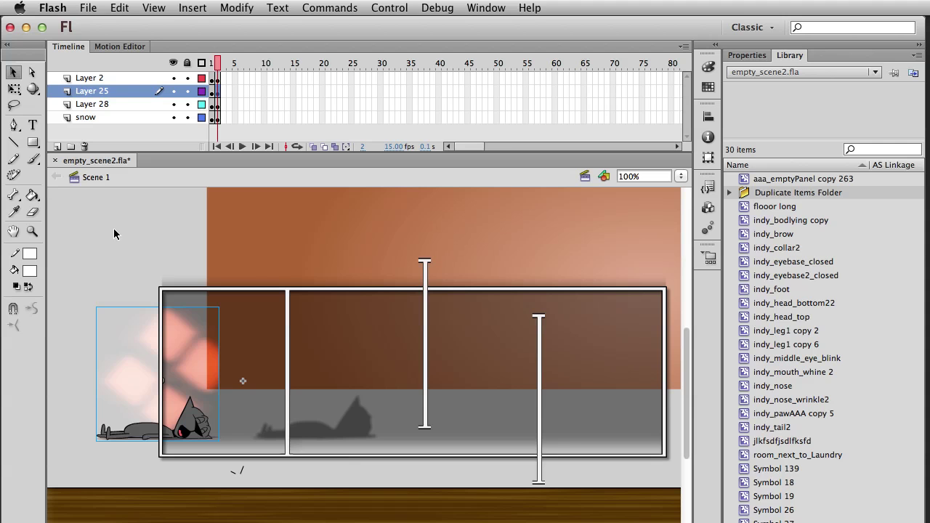
# View the book cover image cover.600x600-75.jpg in Preview, close it, and save empty_scene2.fla back in Flash
pyautogui.moveTo(388, 522); pyautogui.dragTo(384, 9)
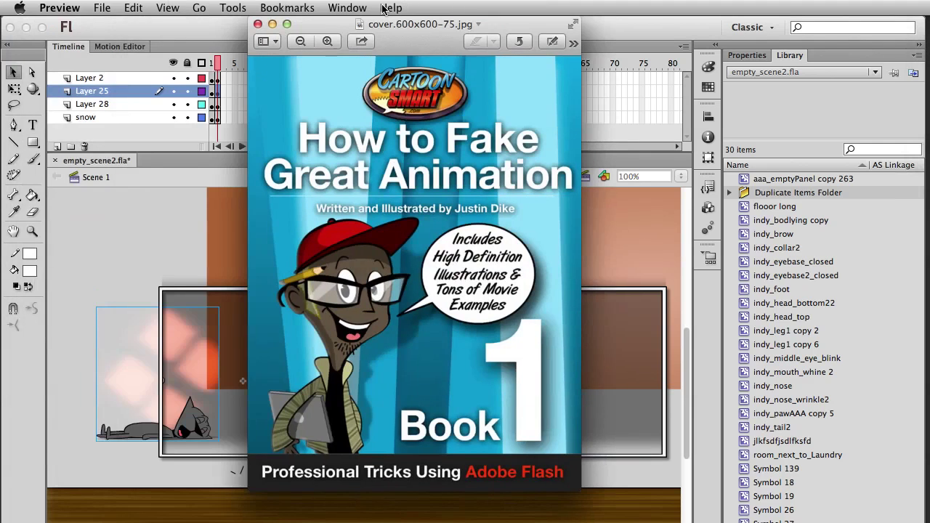
pyautogui.press('super+w')
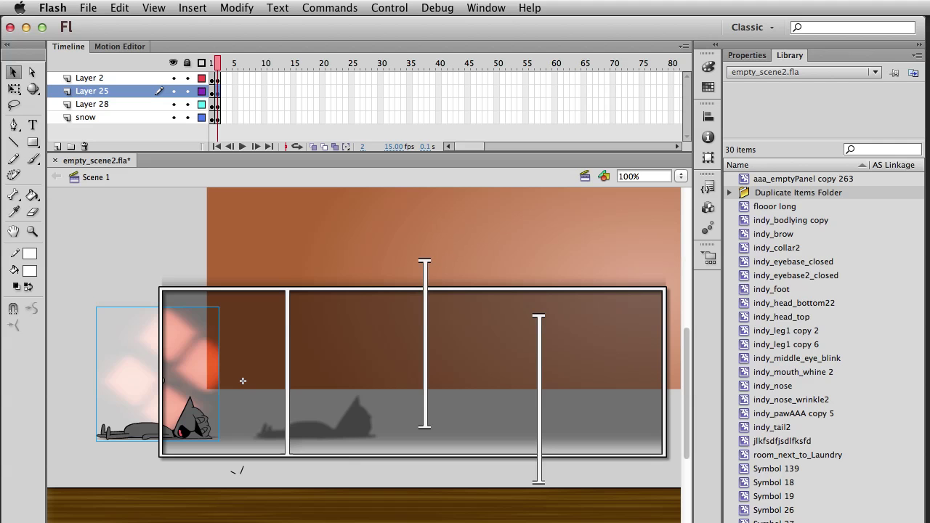
pyautogui.press('super+s')
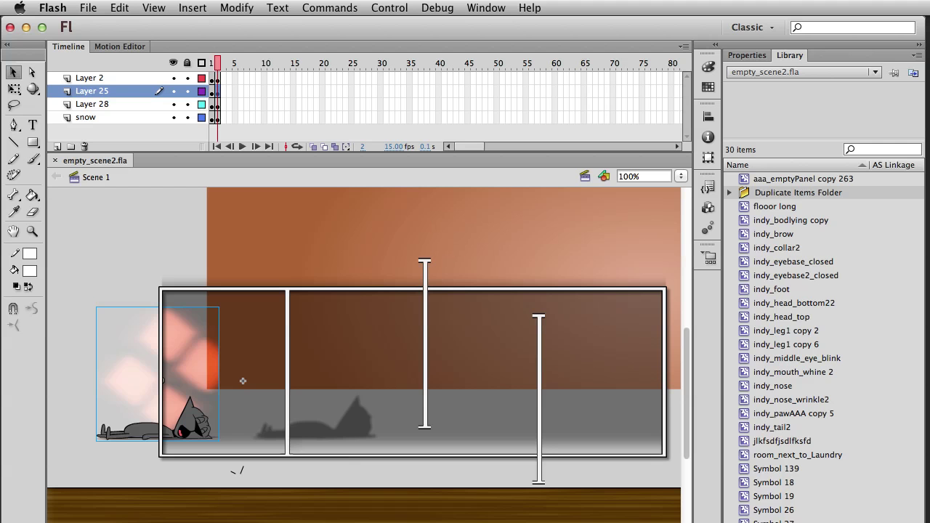